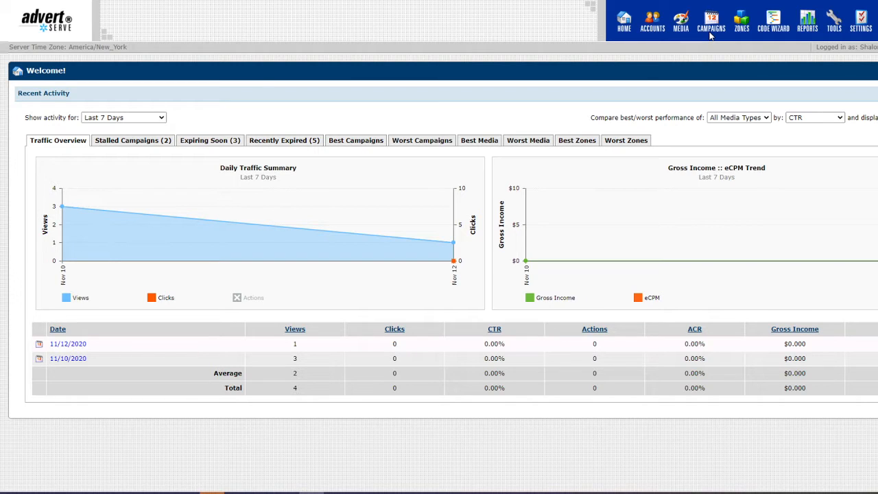
Start a new advertiser account named 'My Favorite Advertiser' and enter its username.
{"action": "left_click", "coordinate": [655, 23]}
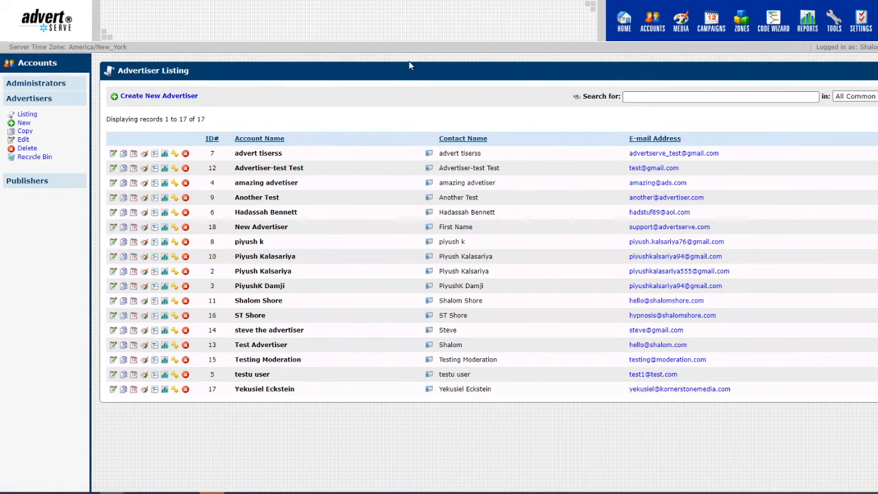
{"action": "left_click", "coordinate": [163, 96]}
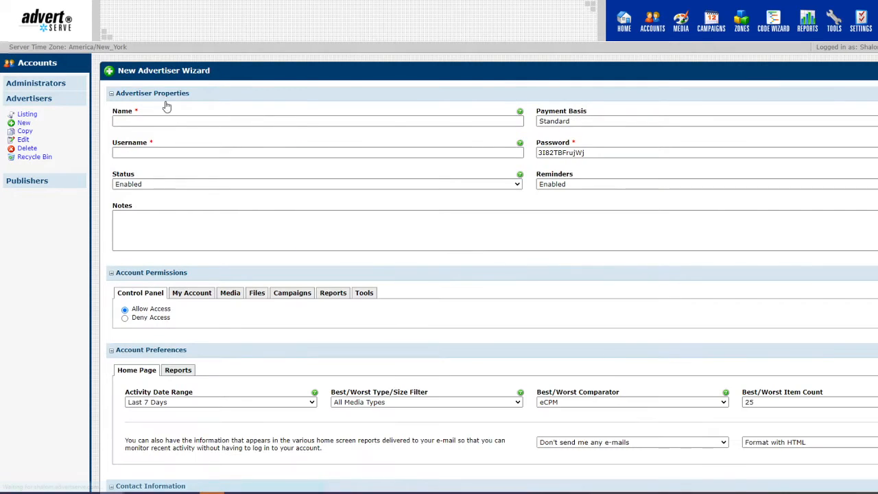
{"action": "left_click", "coordinate": [170, 119]}
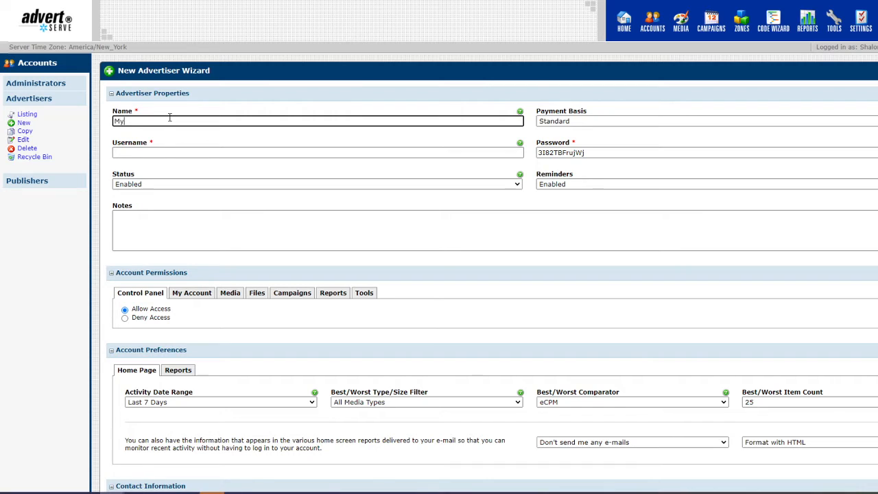
{"action": "type", "text": "My Favorite Advertiser"}
{"action": "key", "text": "Tab"}
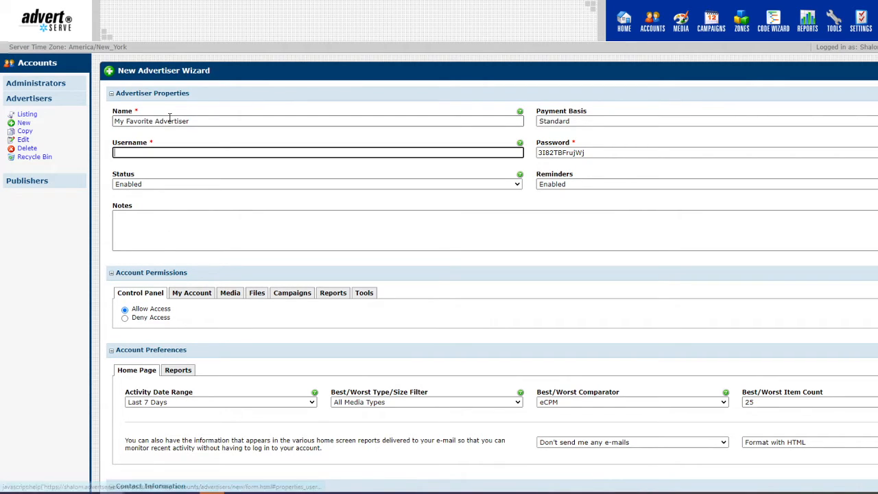
{"action": "type", "text": "favorite1"}
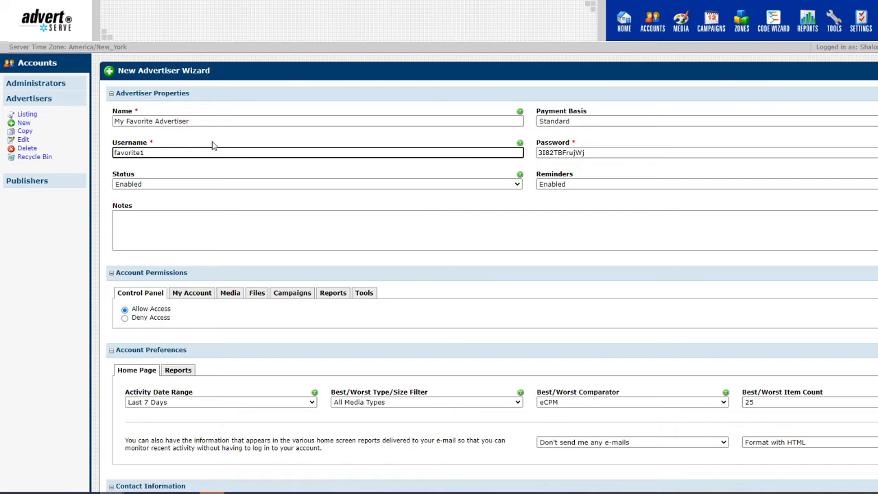
{"action": "scroll", "coordinate": [212, 145], "scroll_direction": "down", "scroll_amount": 3}
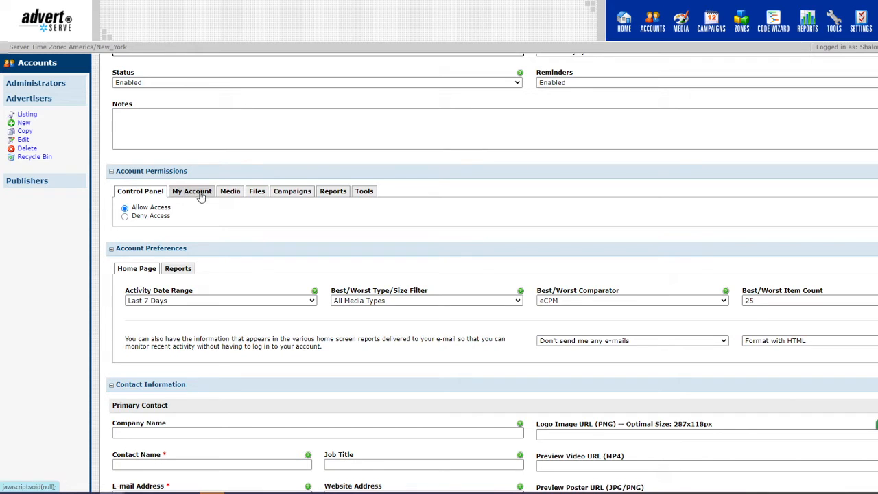
Fill in the primary contact's name and e-mail address, then create the advertiser.
{"action": "scroll", "coordinate": [237, 189], "scroll_direction": "down", "scroll_amount": 4}
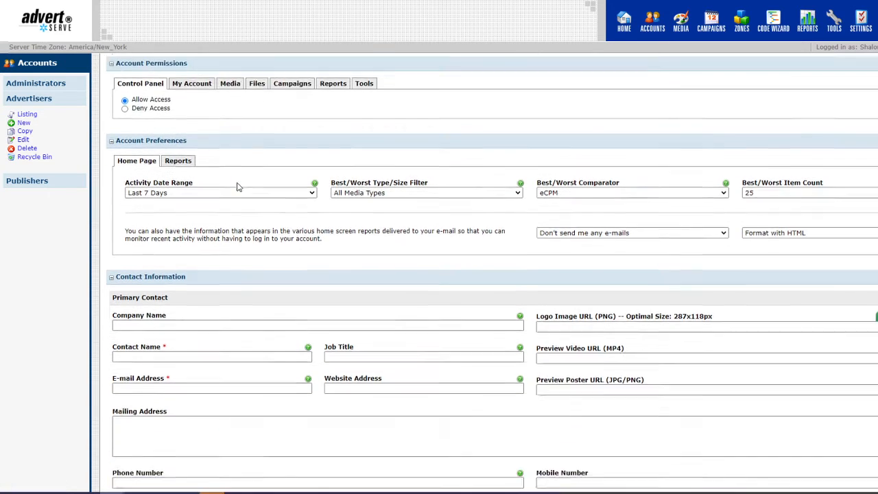
{"action": "left_click", "coordinate": [179, 313]}
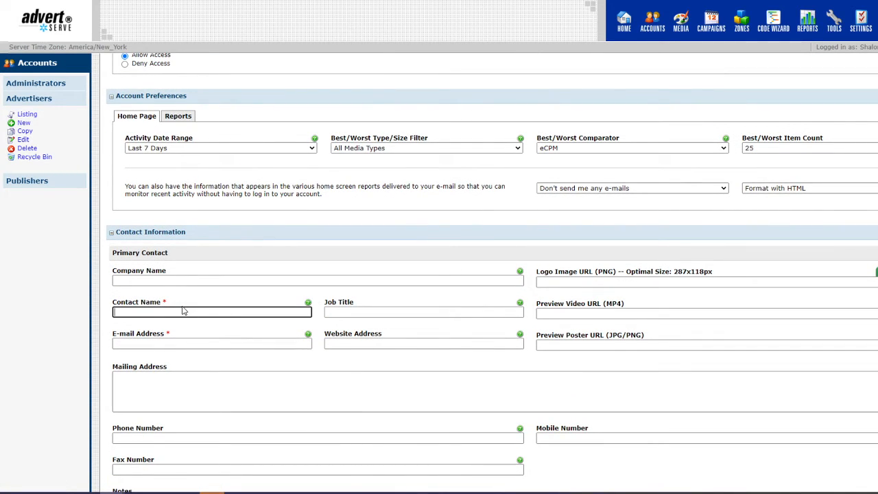
{"action": "key", "text": "Tab"}
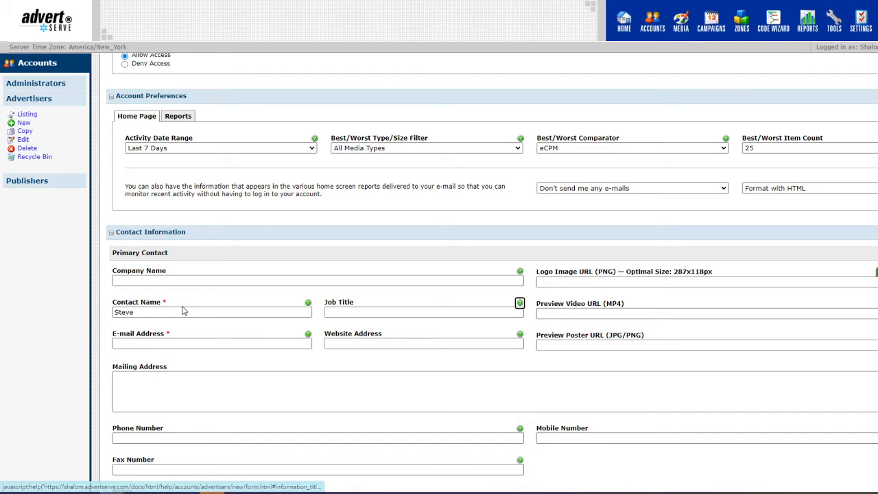
{"action": "left_click", "coordinate": [178, 330]}
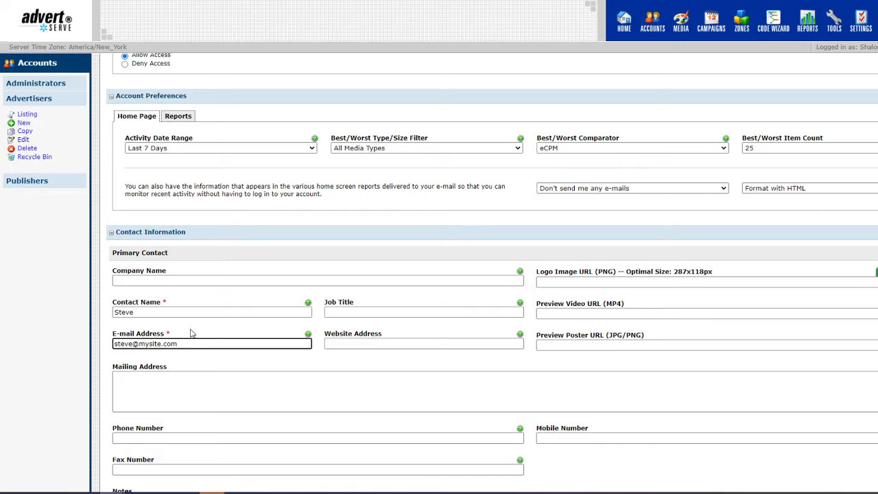
{"action": "scroll", "coordinate": [408, 368], "scroll_direction": "down", "scroll_amount": 5}
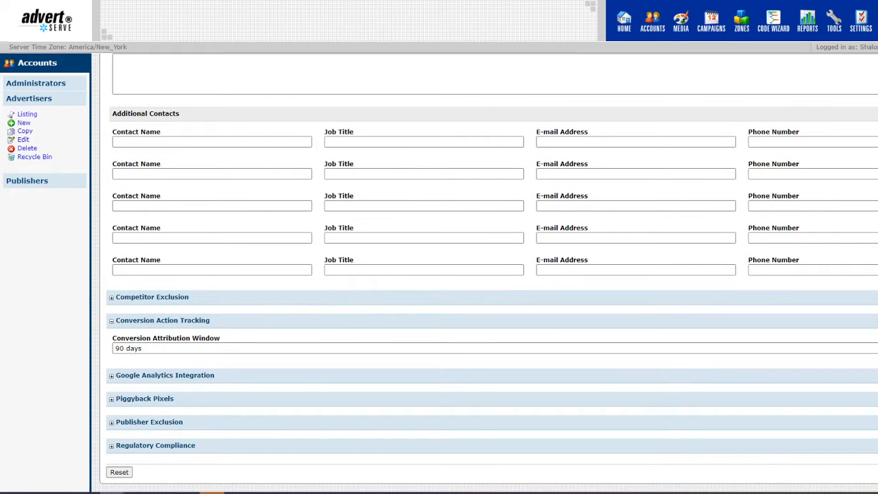
{"action": "left_click", "coordinate": [868, 472]}
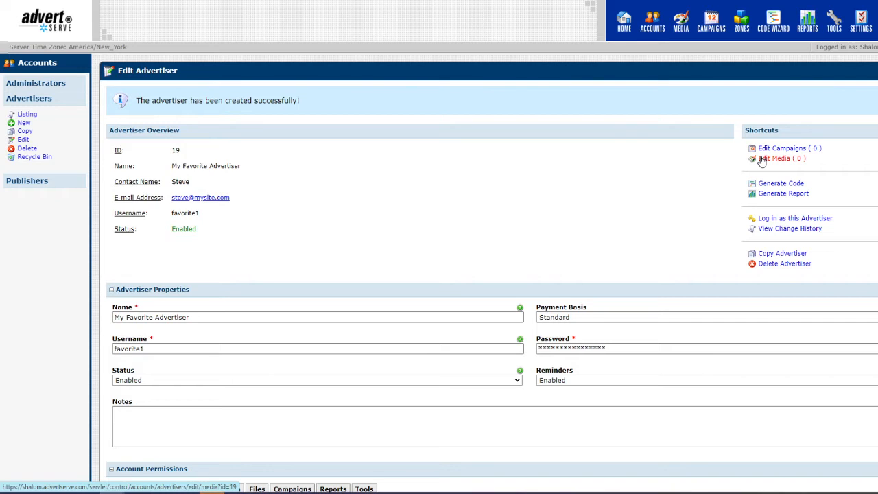
Name a new banner 'Steve's First Banner' for My Favorite Advertiser, sized 300x250 Medium Rectangle.
{"action": "left_click", "coordinate": [681, 19]}
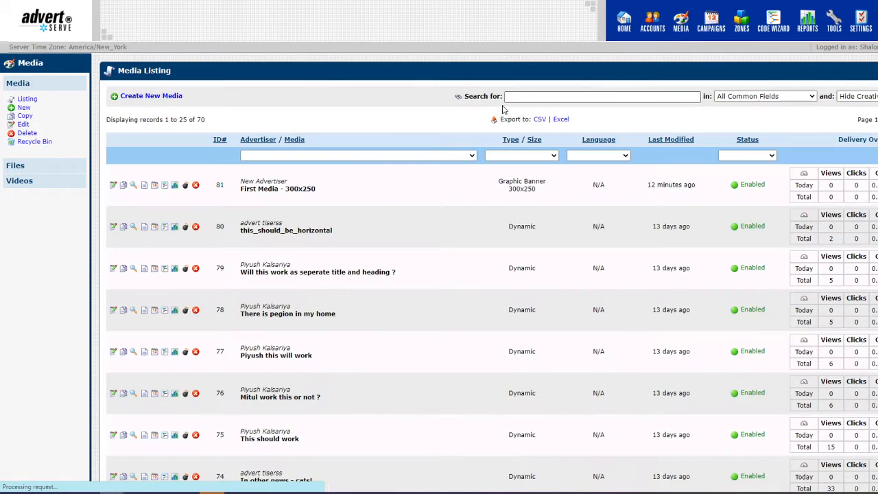
{"action": "left_click", "coordinate": [173, 97]}
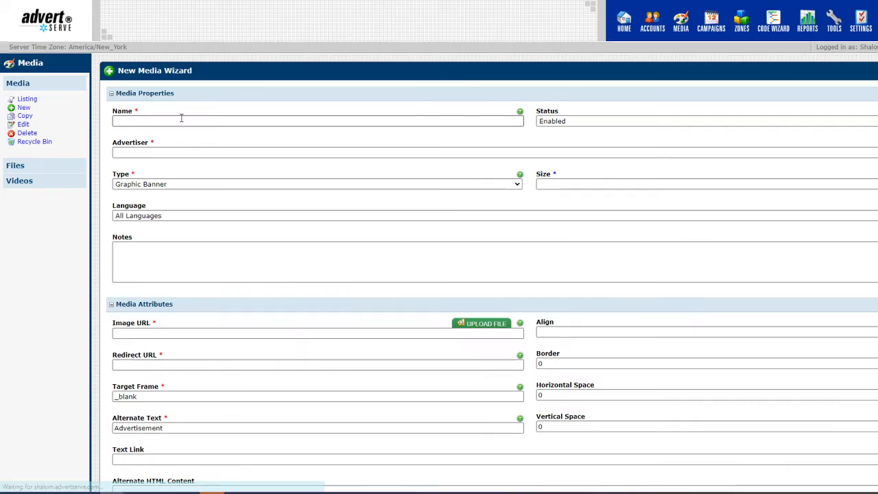
{"action": "left_click", "coordinate": [181, 118]}
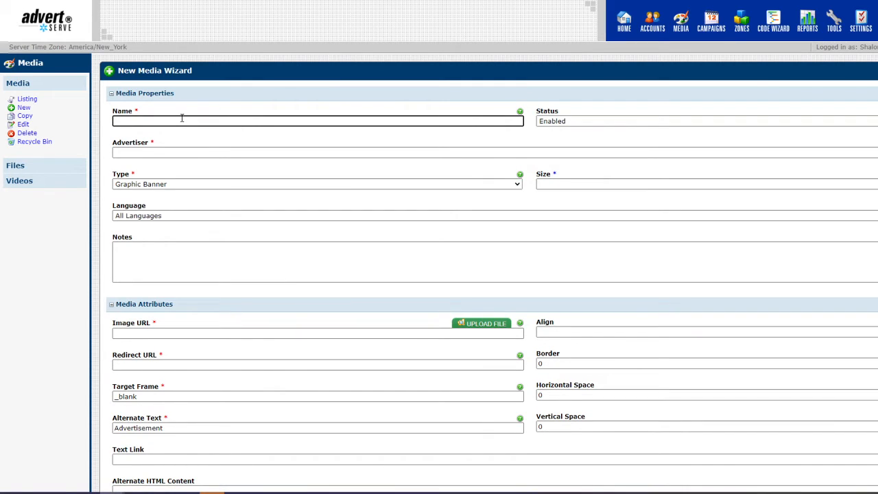
{"action": "type", "text": "Steve's First Banner"}
{"action": "left_click", "coordinate": [185, 153]}
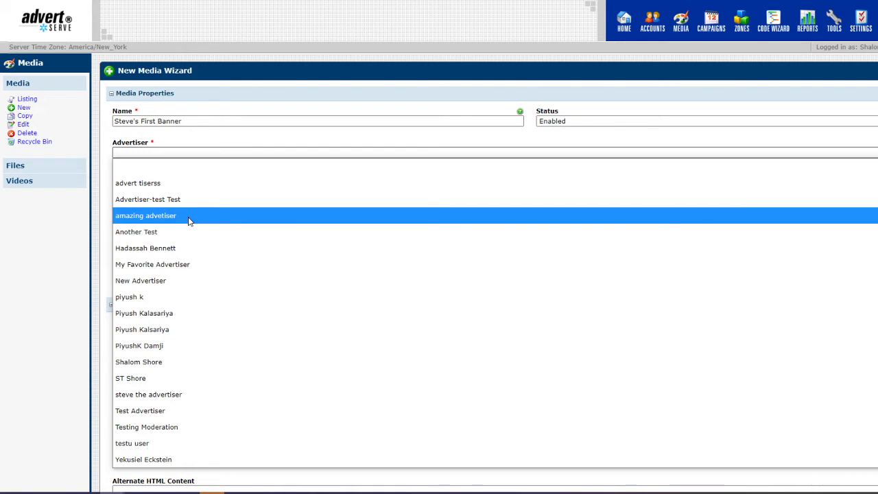
{"action": "left_click", "coordinate": [192, 264]}
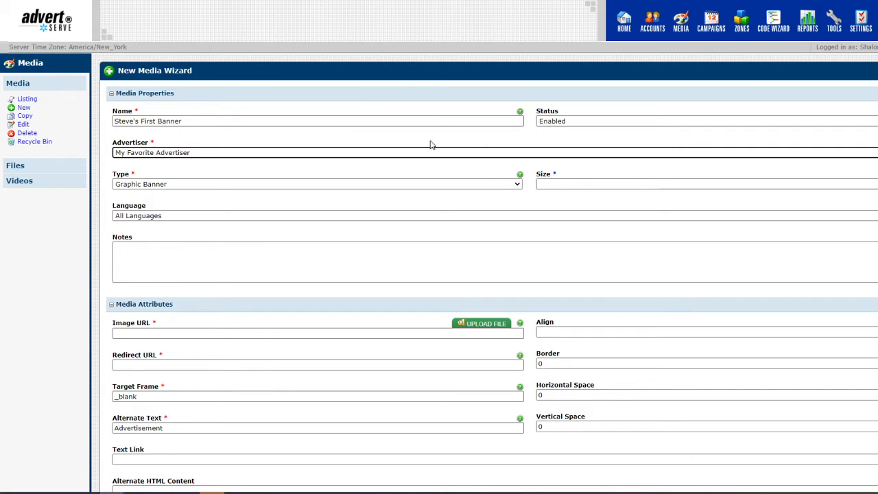
{"action": "left_click", "coordinate": [545, 186]}
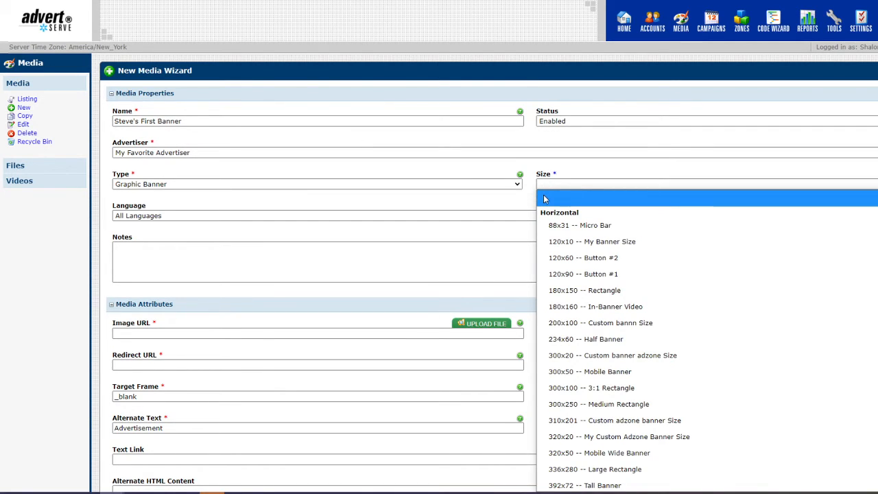
{"action": "left_click", "coordinate": [568, 404]}
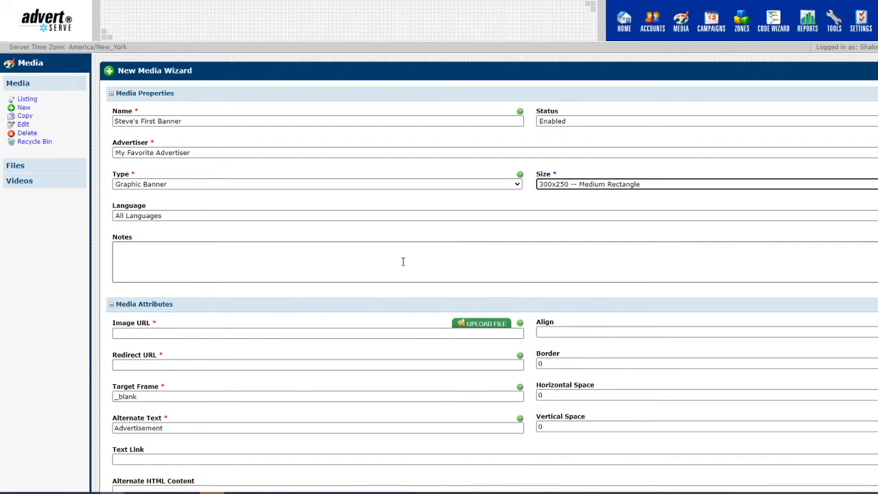
{"action": "scroll", "coordinate": [404, 258], "scroll_direction": "down", "scroll_amount": 1}
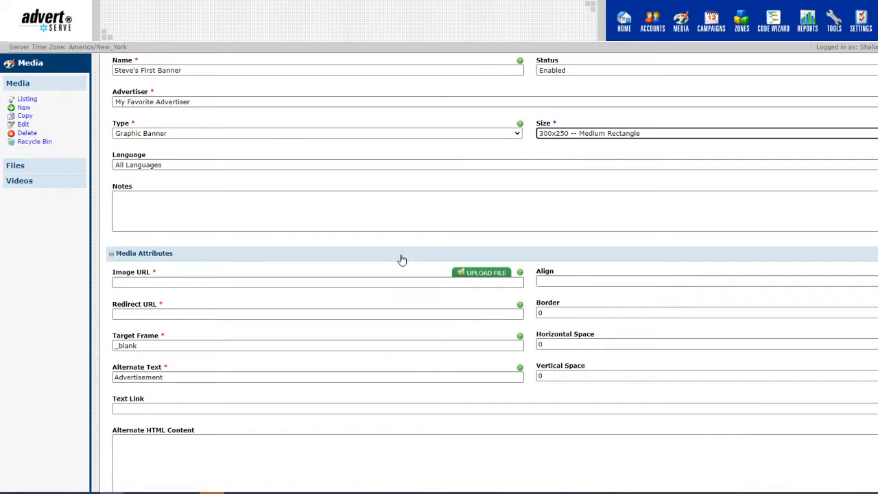
Upload '300x250 banner.jpg' and use it as the banner's image URL.
{"action": "left_click", "coordinate": [464, 275]}
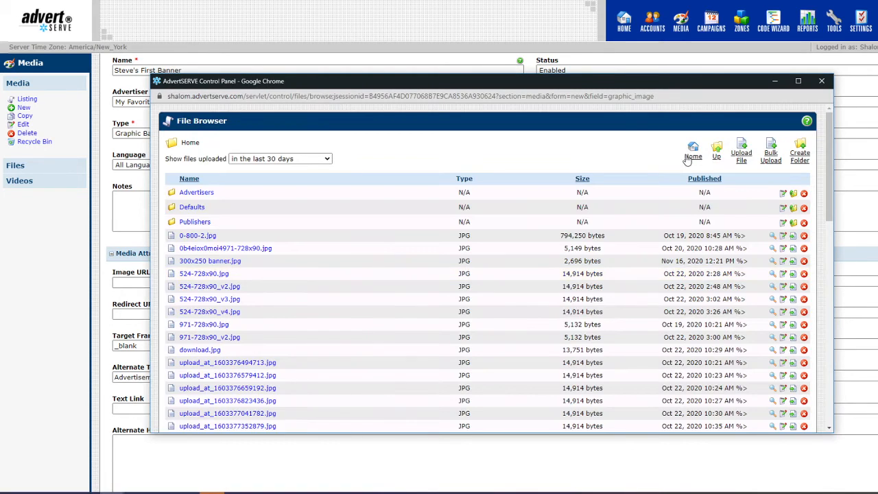
{"action": "left_click", "coordinate": [747, 158]}
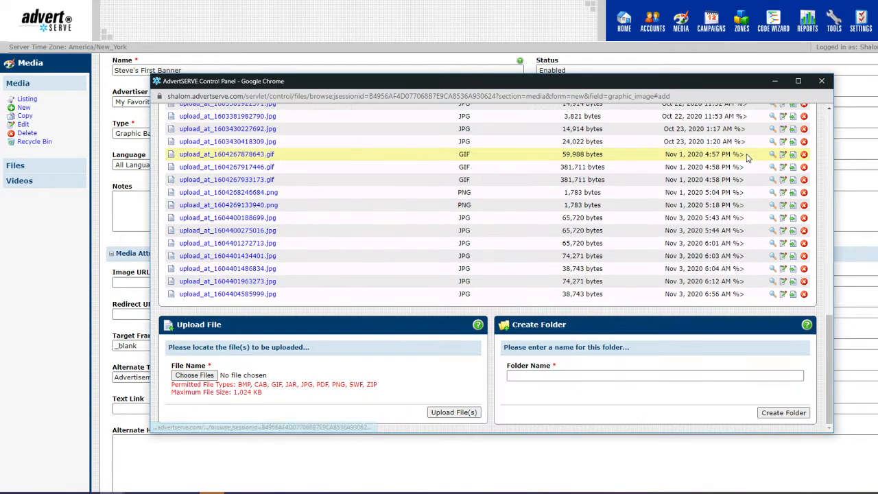
{"action": "left_click", "coordinate": [209, 377]}
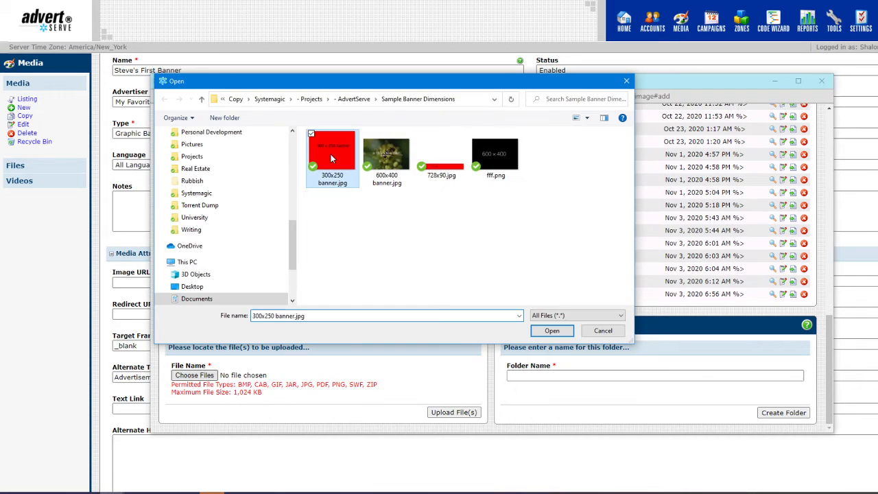
{"action": "left_click", "coordinate": [539, 332]}
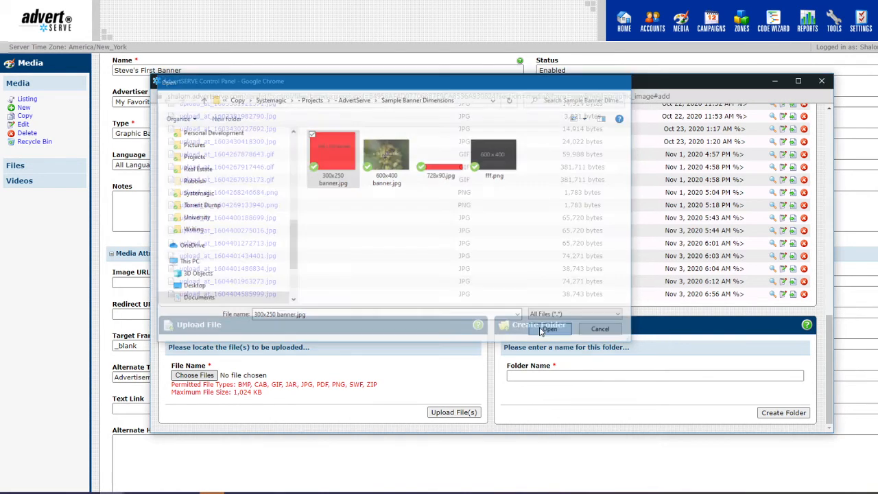
{"action": "left_click", "coordinate": [428, 413]}
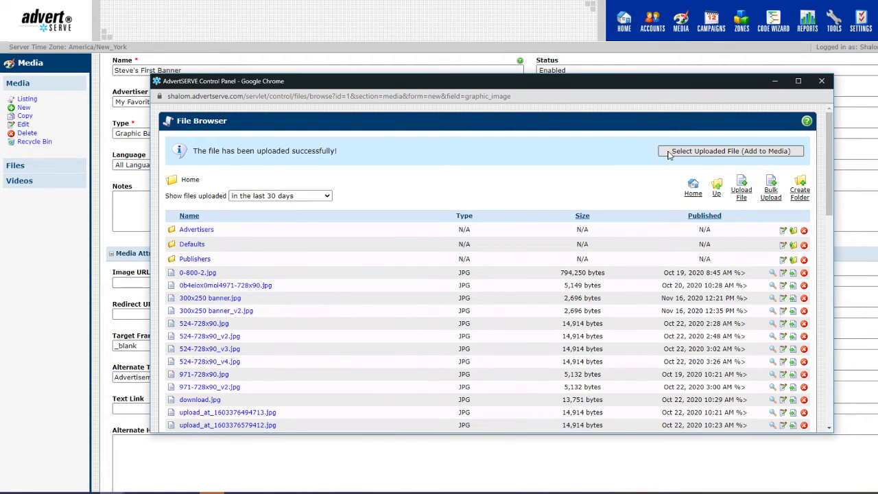
{"action": "left_click", "coordinate": [668, 152]}
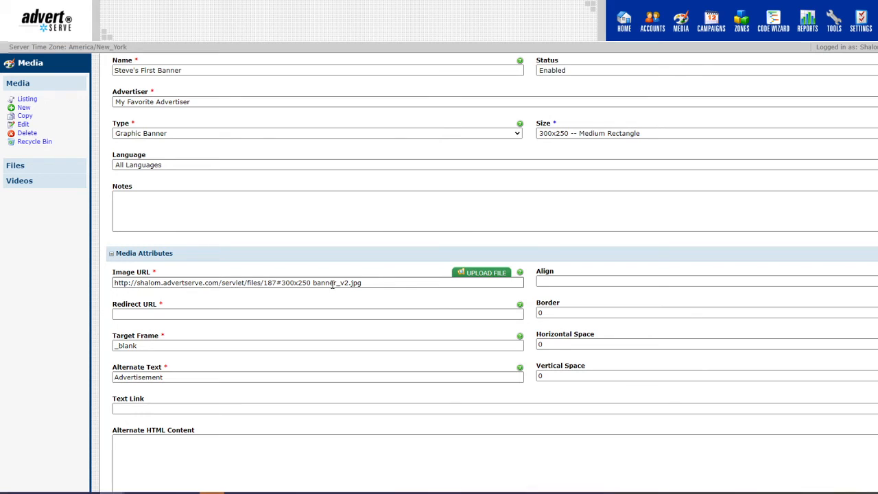
{"action": "left_click", "coordinate": [323, 313]}
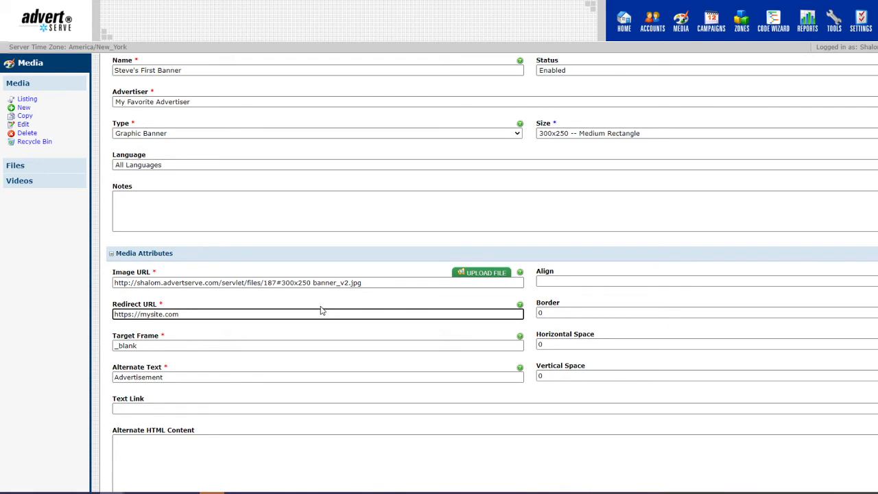
{"action": "scroll", "coordinate": [290, 288], "scroll_direction": "down", "scroll_amount": 2}
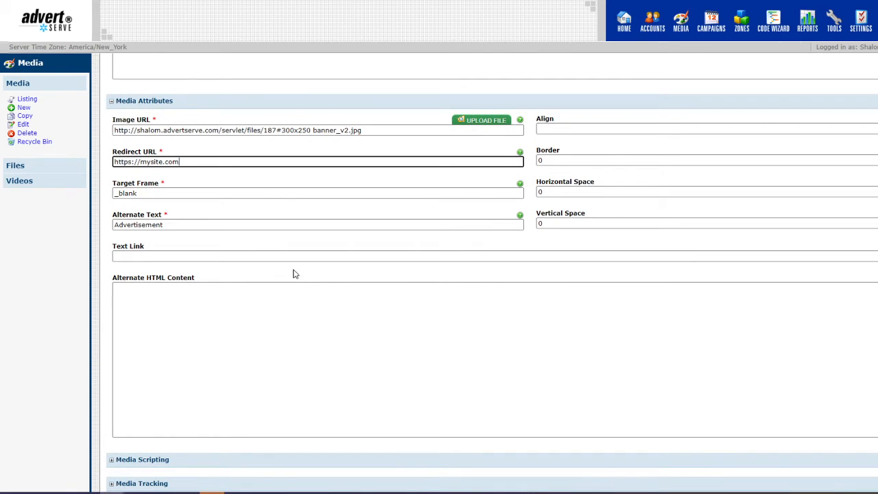
{"action": "left_click", "coordinate": [274, 192]}
{"action": "scroll", "coordinate": [436, 319], "scroll_direction": "down", "scroll_amount": 1}
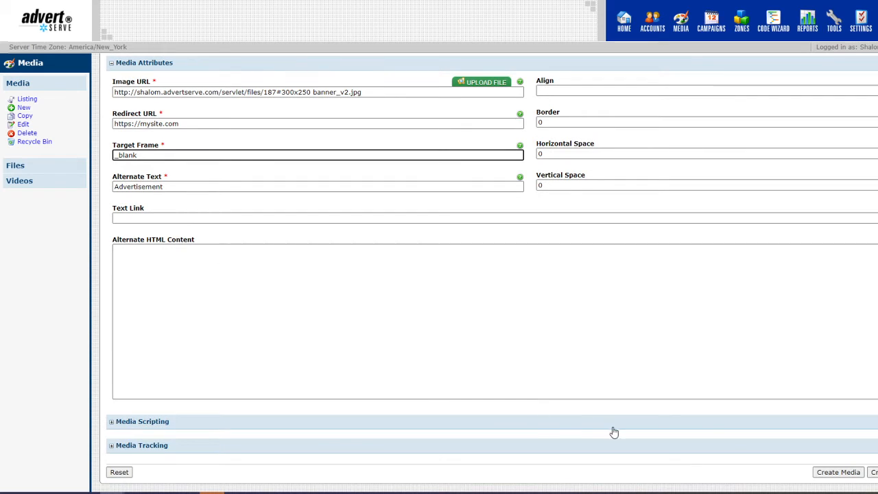
Save the banner as new media, then go to the Campaign Listing.
{"action": "left_click", "coordinate": [823, 477]}
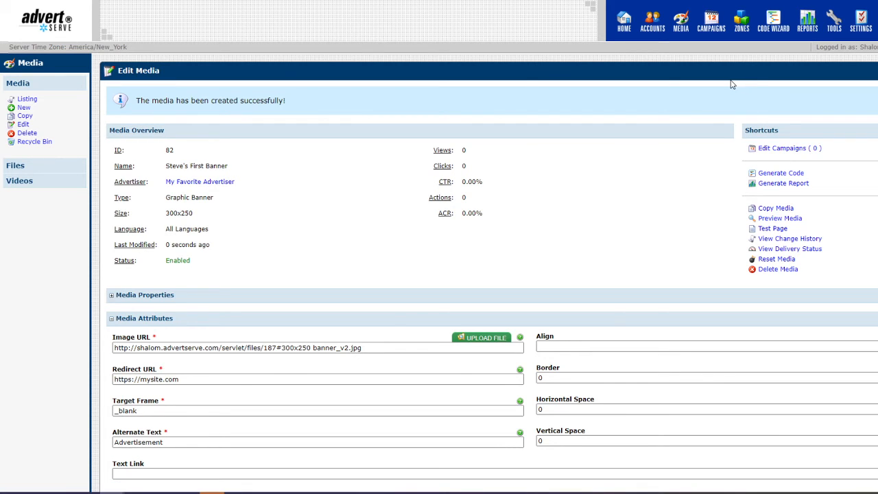
{"action": "left_click", "coordinate": [711, 24]}
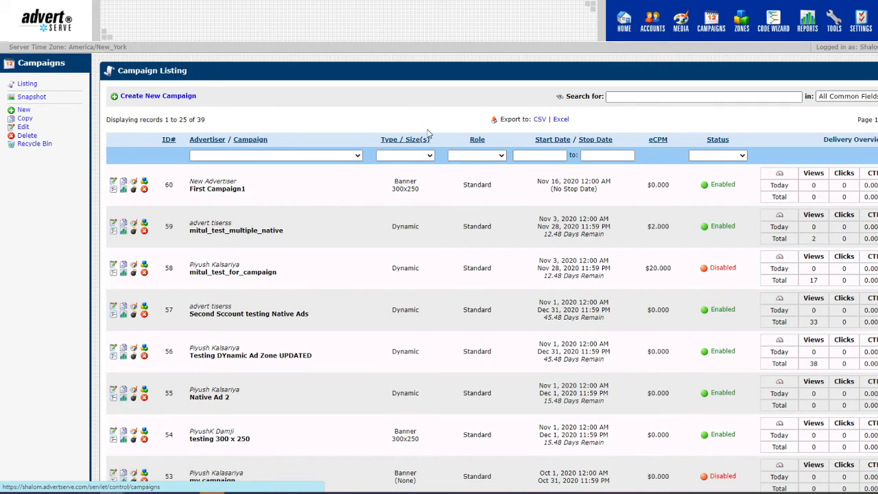
Create a campaign named 'Favorite Advertiser's First Campaign' owned by My Favorite Advertiser.
{"action": "left_click", "coordinate": [188, 98]}
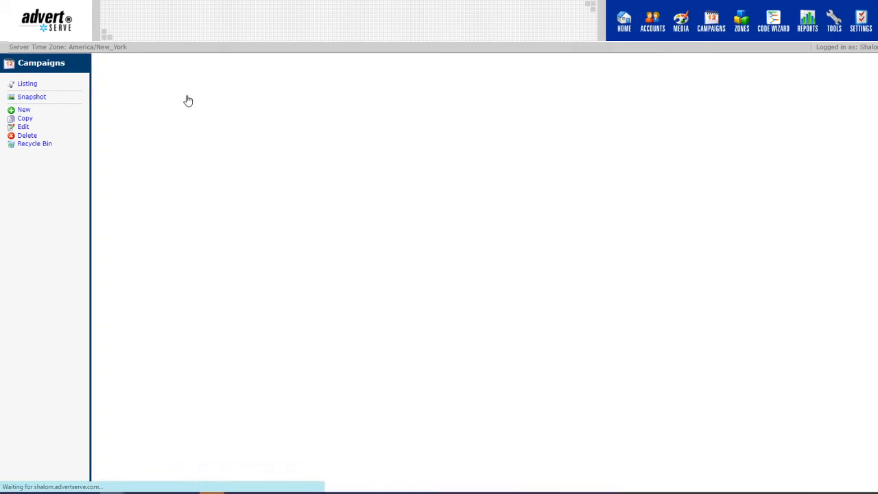
{"action": "left_click", "coordinate": [185, 122]}
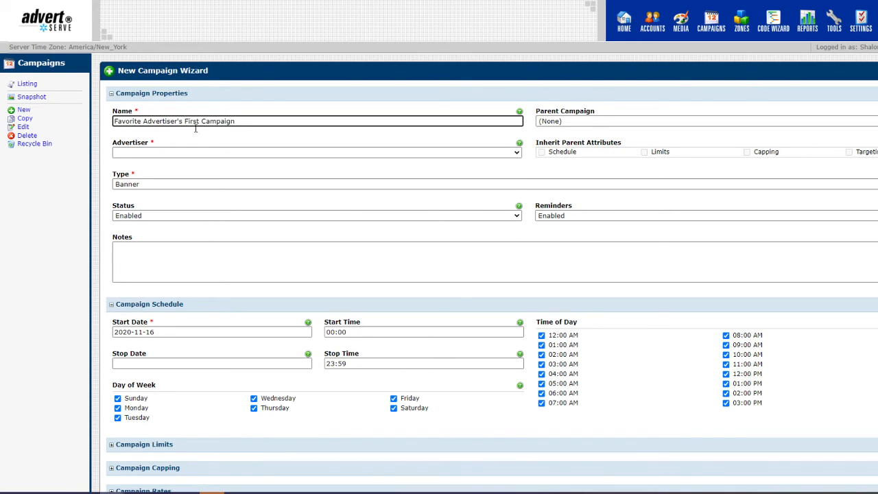
{"action": "left_click", "coordinate": [204, 154]}
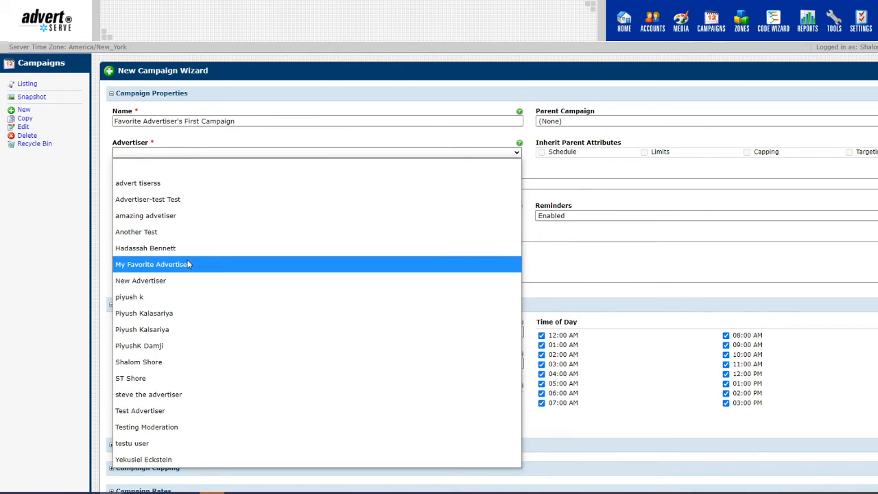
{"action": "left_click", "coordinate": [187, 264]}
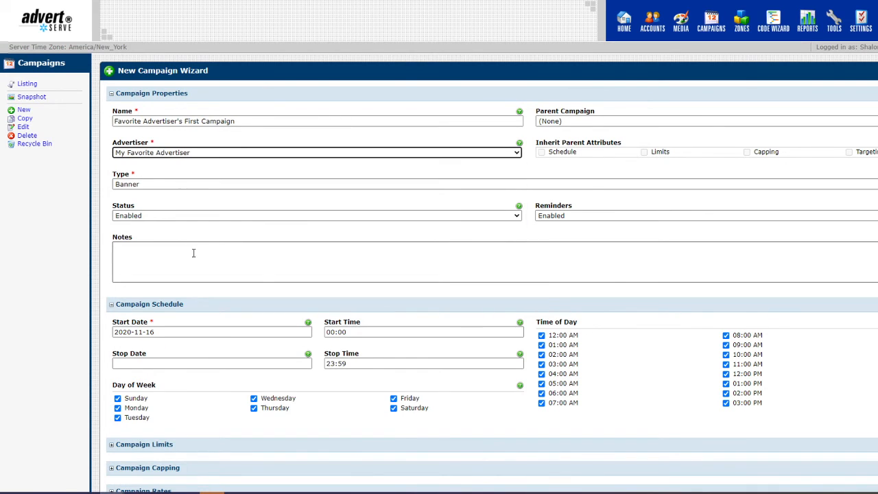
{"action": "left_click", "coordinate": [240, 185]}
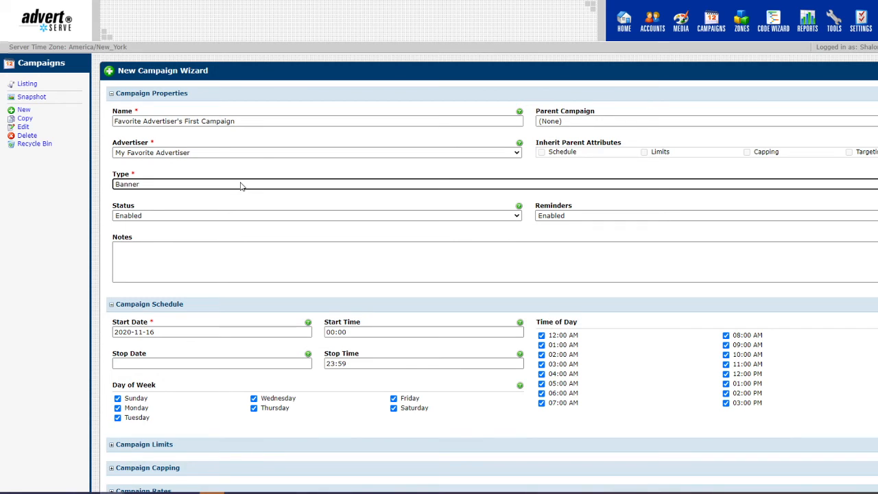
Move Steve's First Banner into the campaign's assigned media.
{"action": "scroll", "coordinate": [240, 185], "scroll_direction": "down", "scroll_amount": 6}
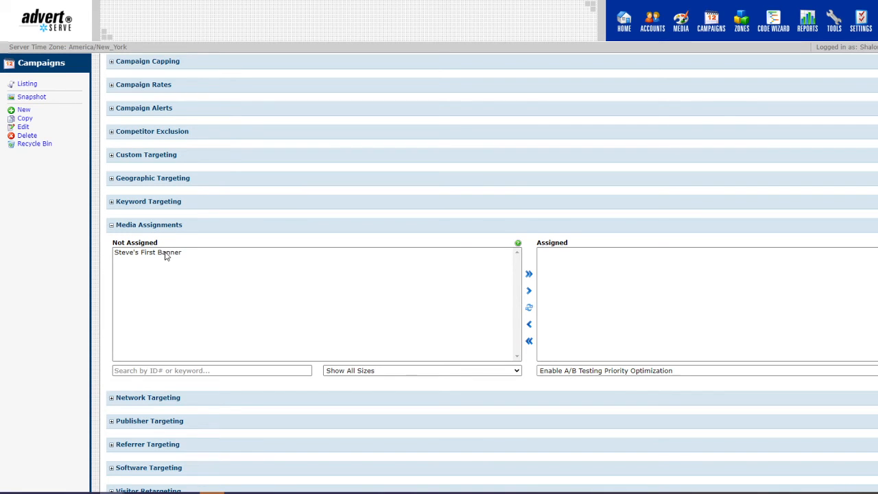
{"action": "scroll", "coordinate": [171, 259], "scroll_direction": "down", "scroll_amount": 4}
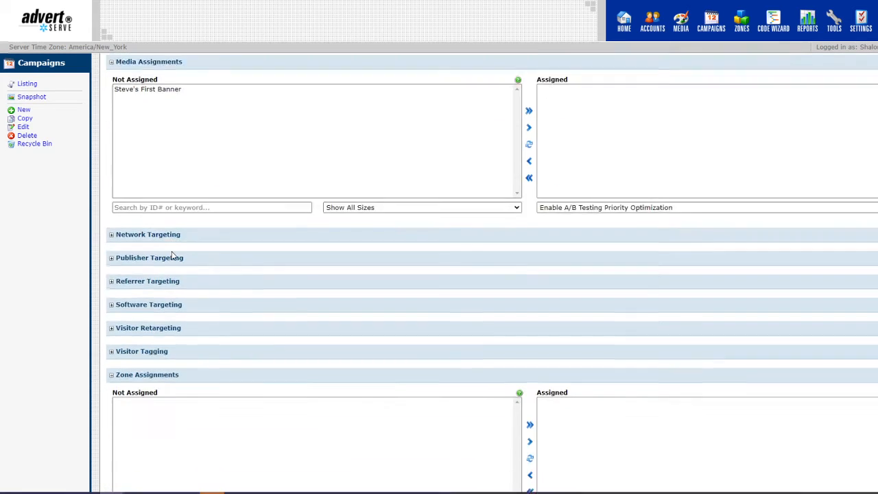
{"action": "scroll", "coordinate": [179, 260], "scroll_direction": "up", "scroll_amount": 3}
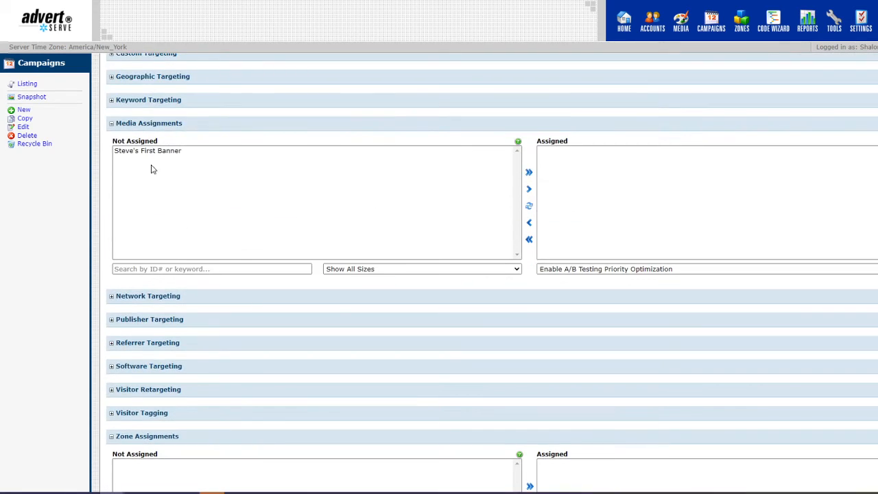
{"action": "left_click", "coordinate": [146, 152]}
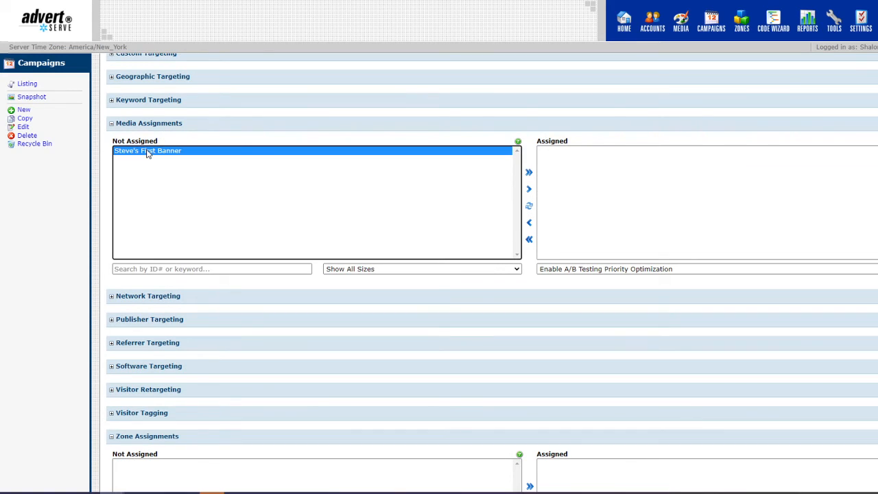
{"action": "left_click", "coordinate": [528, 190]}
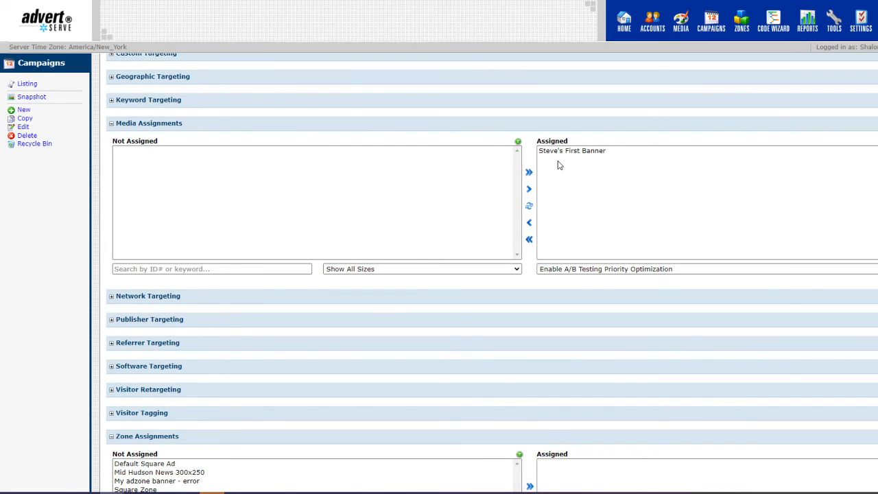
Assign the Default Square Ad zone to the campaign.
{"action": "scroll", "coordinate": [506, 198], "scroll_direction": "down", "scroll_amount": 3}
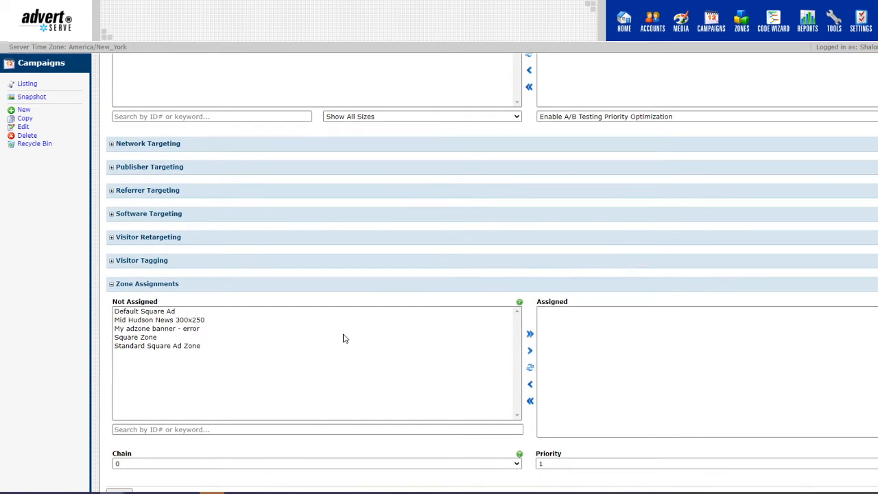
{"action": "left_click", "coordinate": [186, 313]}
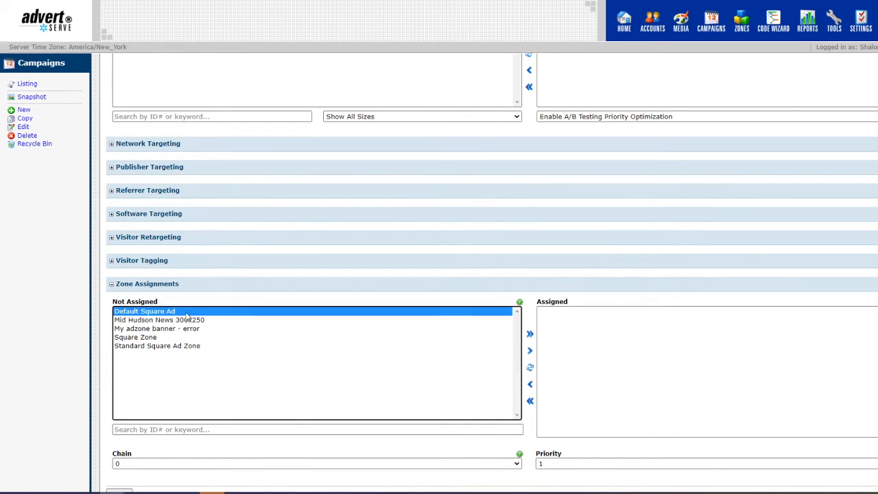
{"action": "left_click", "coordinate": [529, 351]}
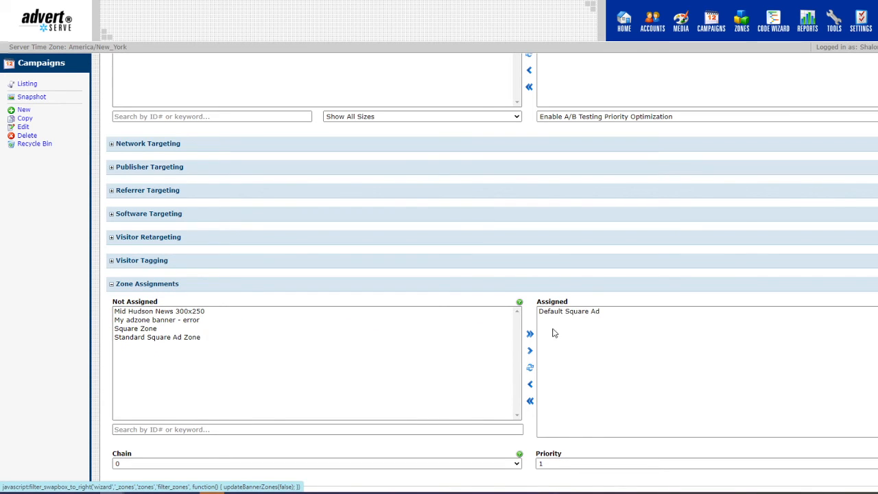
{"action": "scroll", "coordinate": [572, 161], "scroll_direction": "up", "scroll_amount": 3}
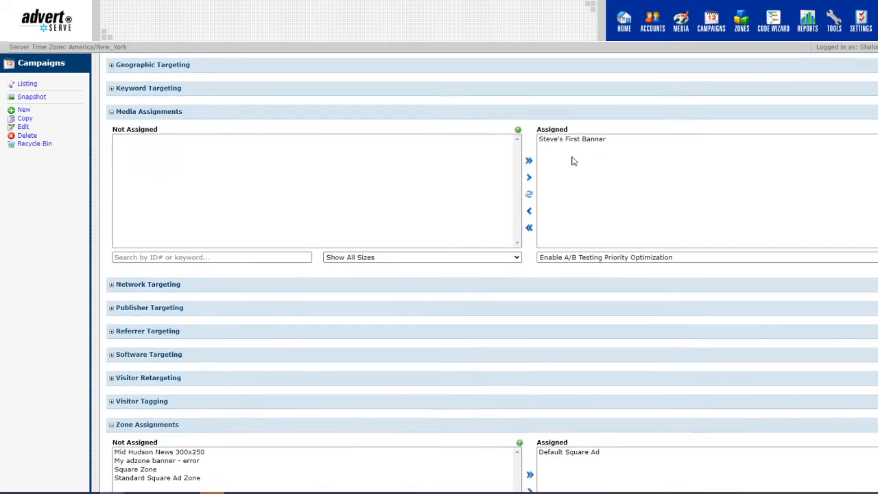
{"action": "scroll", "coordinate": [574, 183], "scroll_direction": "down", "scroll_amount": 2}
{"action": "scroll", "coordinate": [564, 367], "scroll_direction": "down", "scroll_amount": 2}
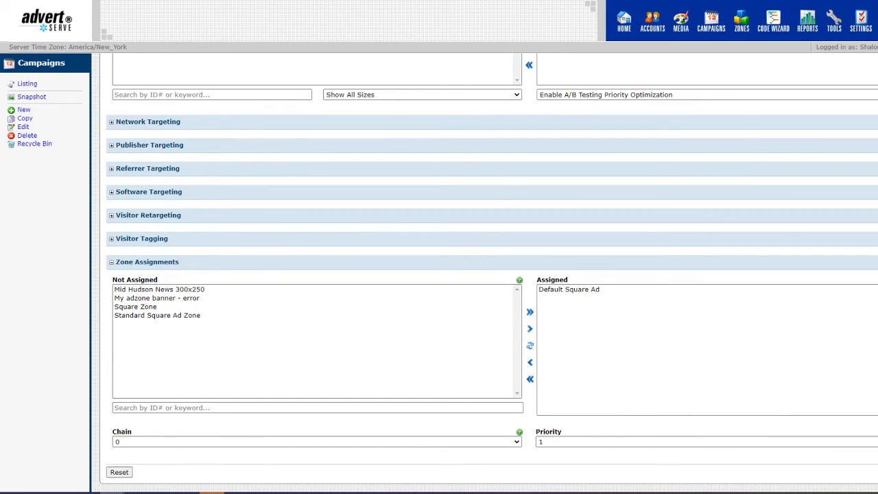
Create the campaign and view its media assignments showing Steve's First Banner.
{"action": "left_click", "coordinate": [877, 472]}
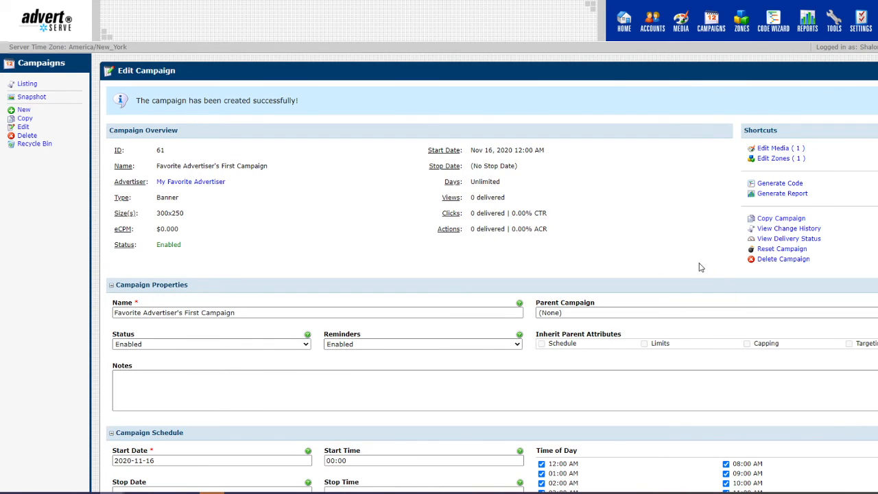
{"action": "left_click", "coordinate": [765, 151]}
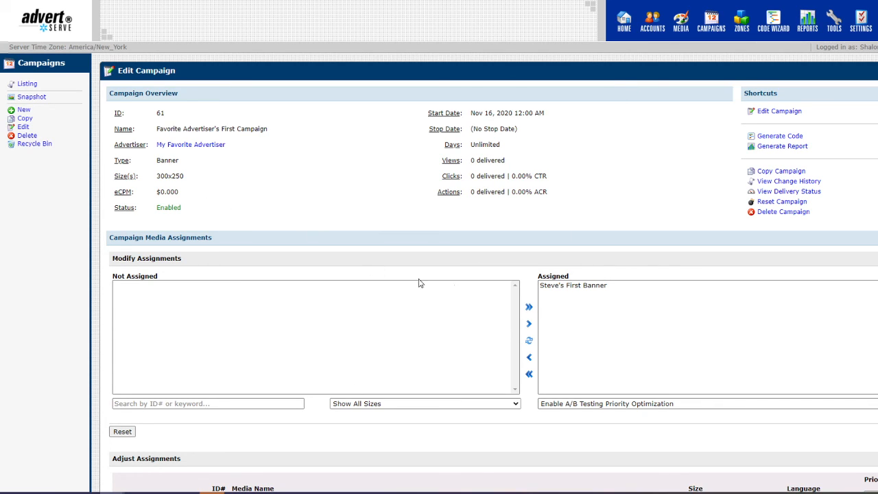
Verify campaign 61's zone is Default Square Ad, then return to the Advertiser Listing.
{"action": "left_click", "coordinate": [777, 113]}
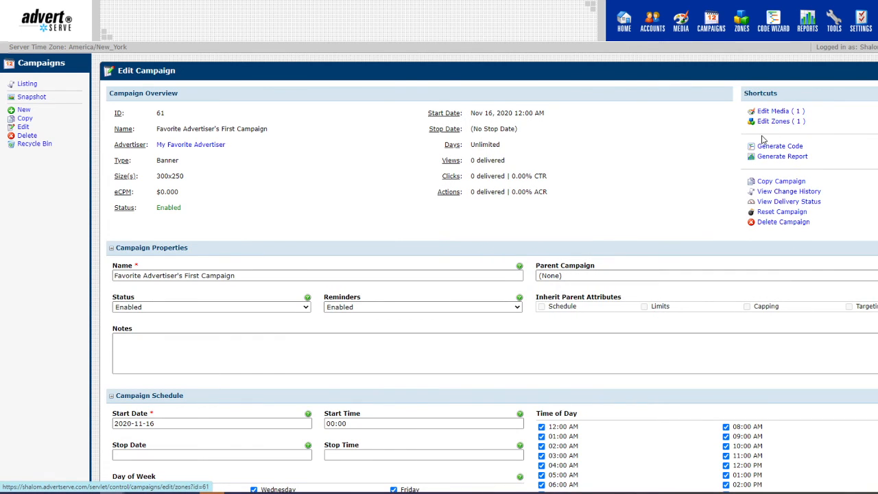
{"action": "left_click", "coordinate": [774, 123]}
{"action": "scroll", "coordinate": [439, 301], "scroll_direction": "down", "scroll_amount": 1}
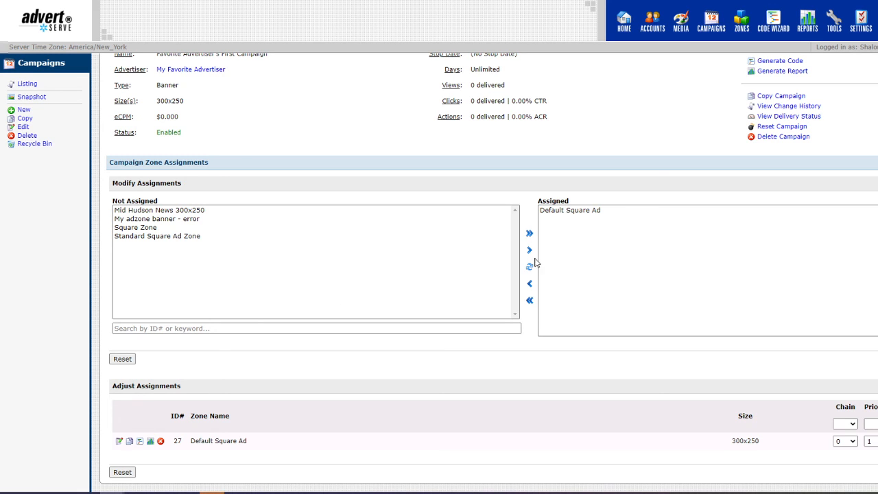
{"action": "scroll", "coordinate": [724, 331], "scroll_direction": "up", "scroll_amount": 1}
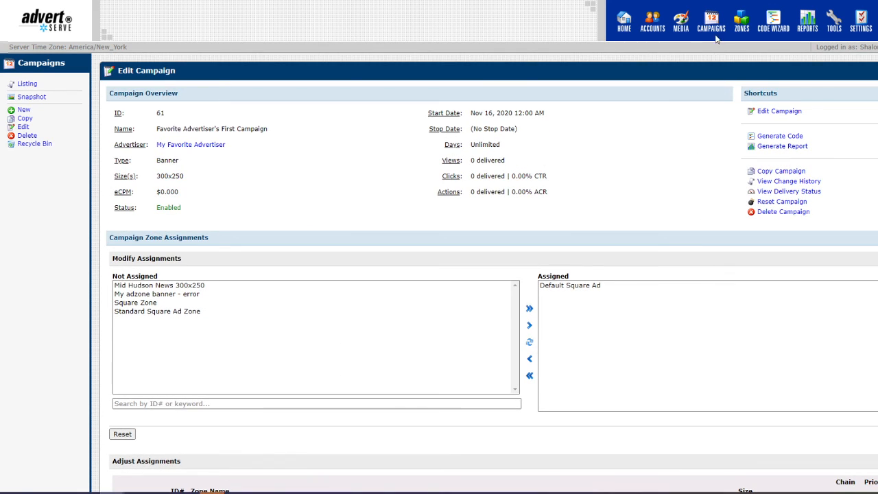
{"action": "left_click", "coordinate": [772, 111]}
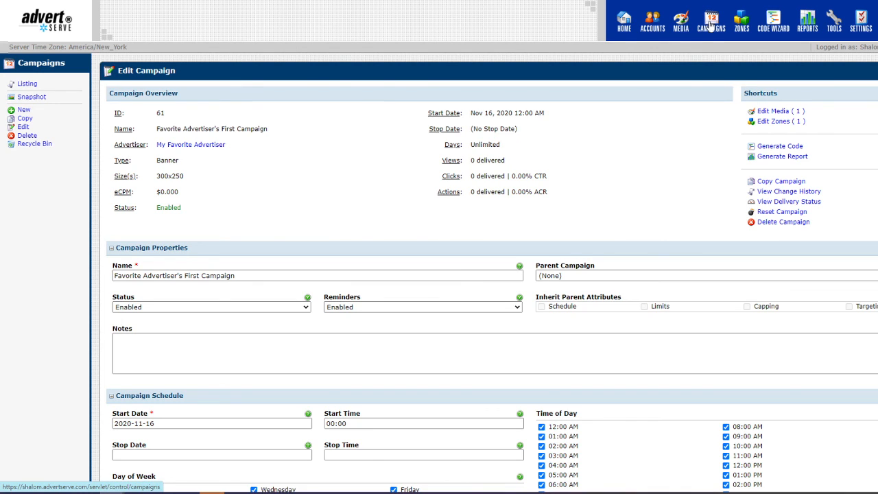
{"action": "scroll", "coordinate": [748, 91], "scroll_direction": "down", "scroll_amount": 2}
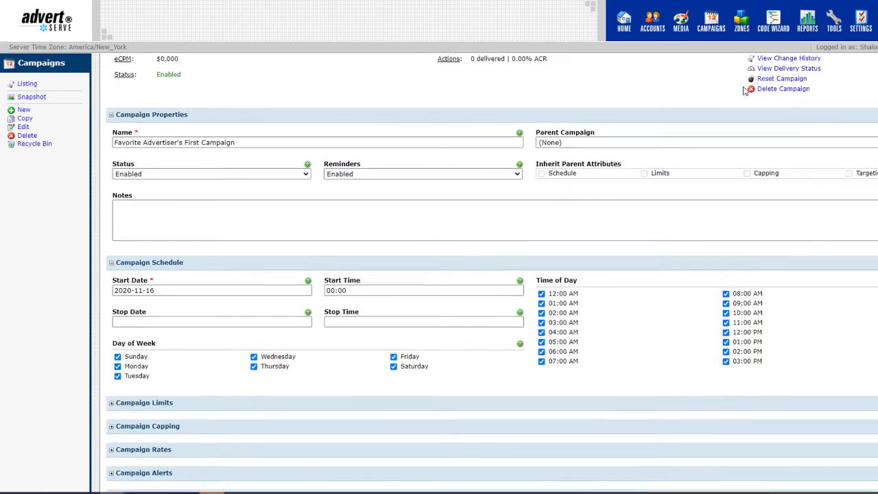
{"action": "scroll", "coordinate": [745, 91], "scroll_direction": "up", "scroll_amount": 2}
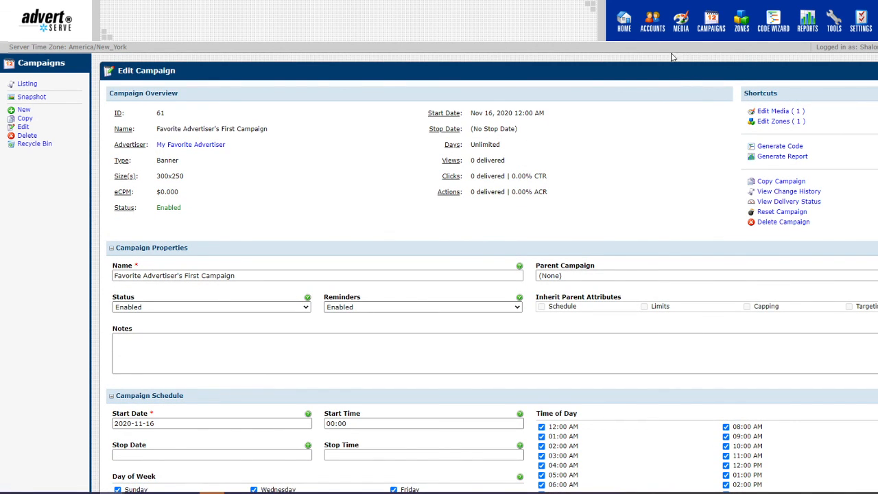
{"action": "left_click", "coordinate": [653, 24]}
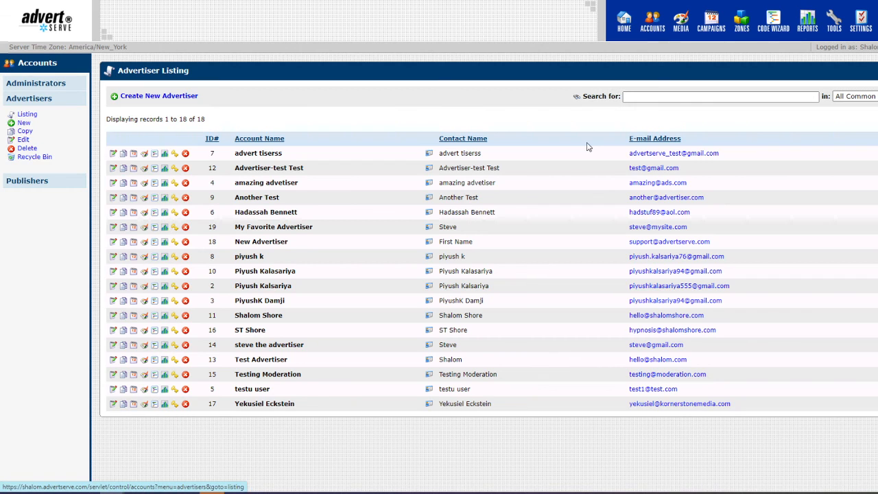